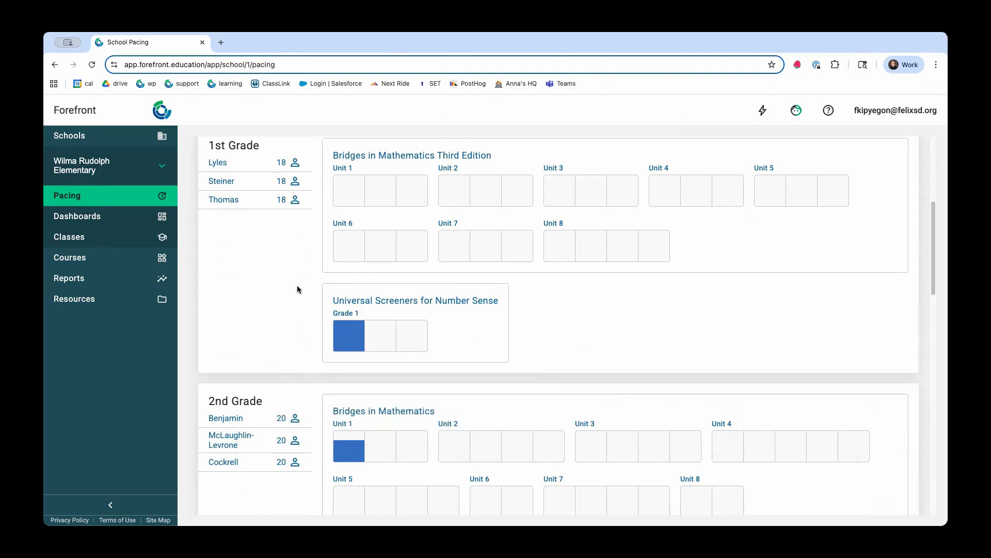
- Open the 1st Grade report for Universal Screeners for Number Sense and remove its Midyear and Spring screener entities
left_click(349, 315)
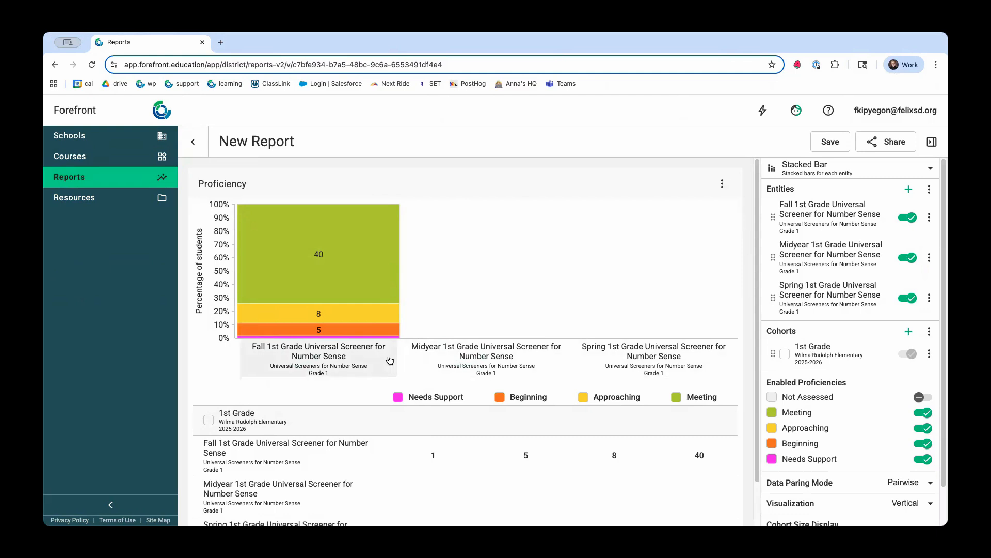
left_click(930, 257)
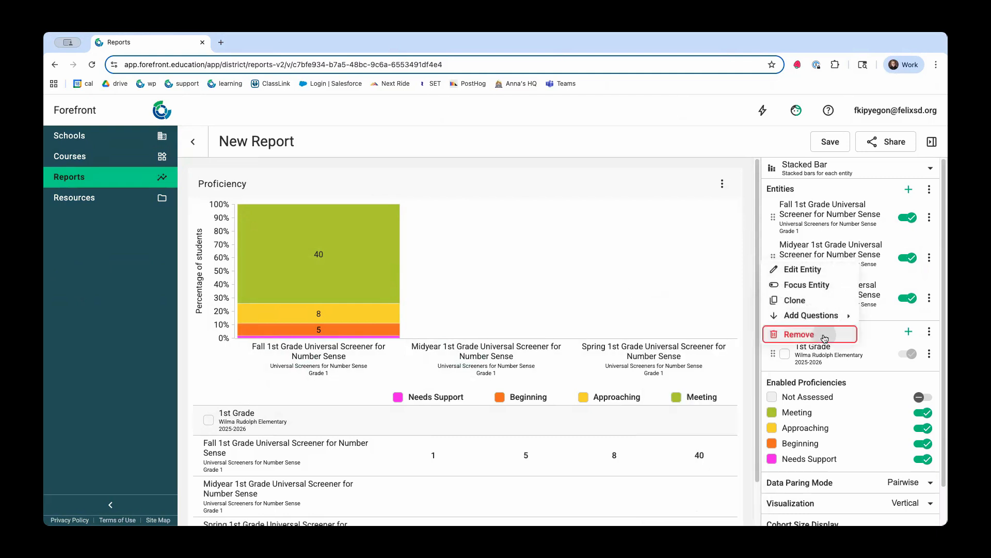
left_click(787, 332)
left_click(930, 257)
left_click(798, 322)
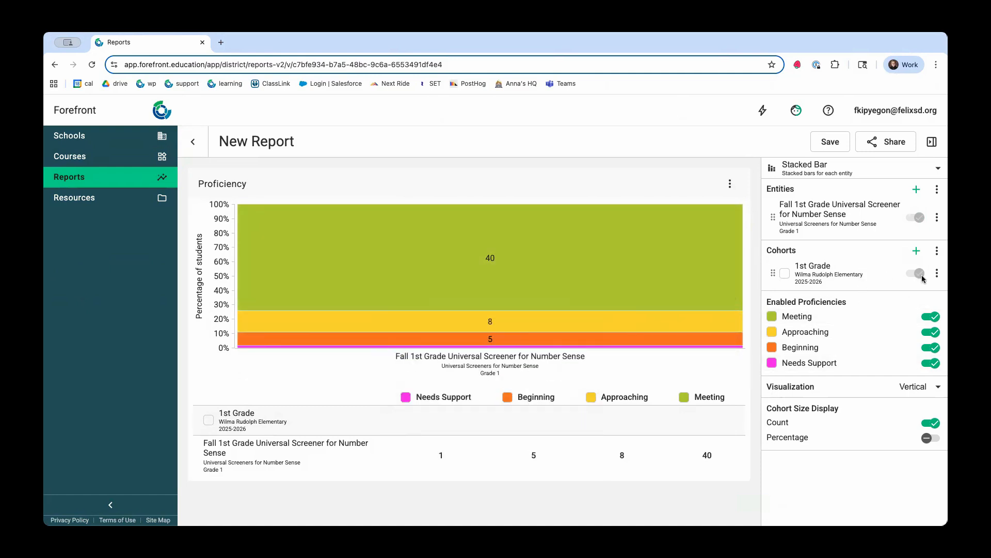
- Change the 1st Grade cohort's school to All Schools
left_click(938, 273)
left_click(906, 298)
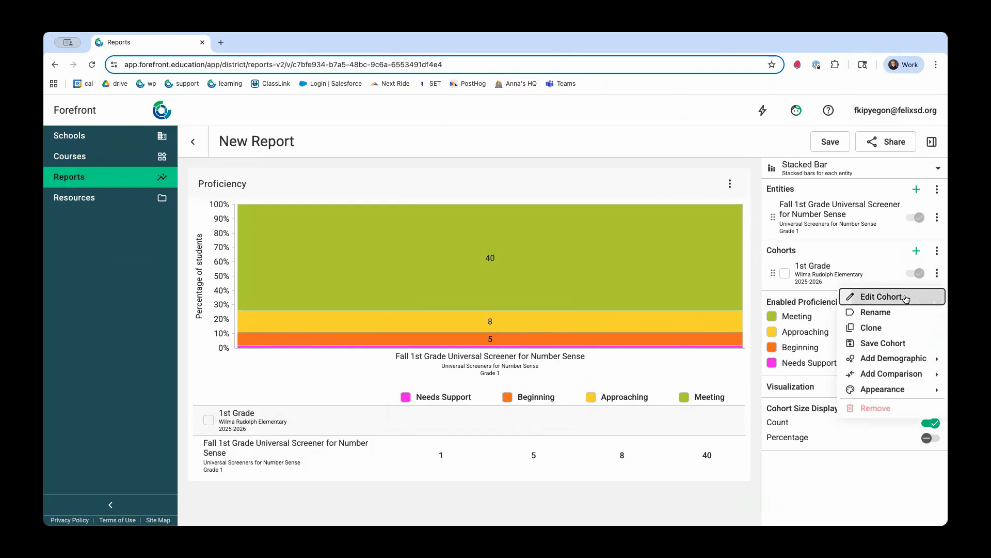
left_click(480, 340)
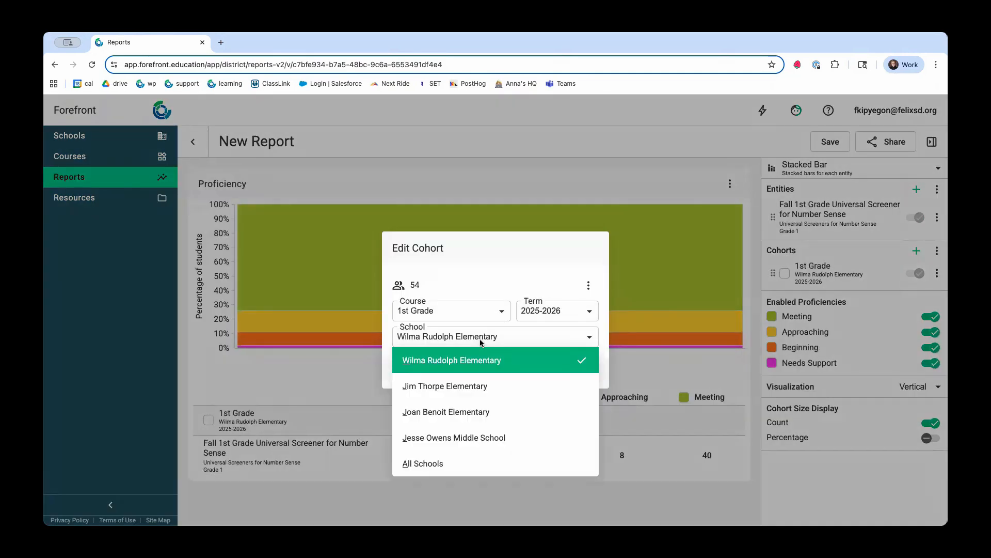
left_click(459, 463)
left_click(571, 371)
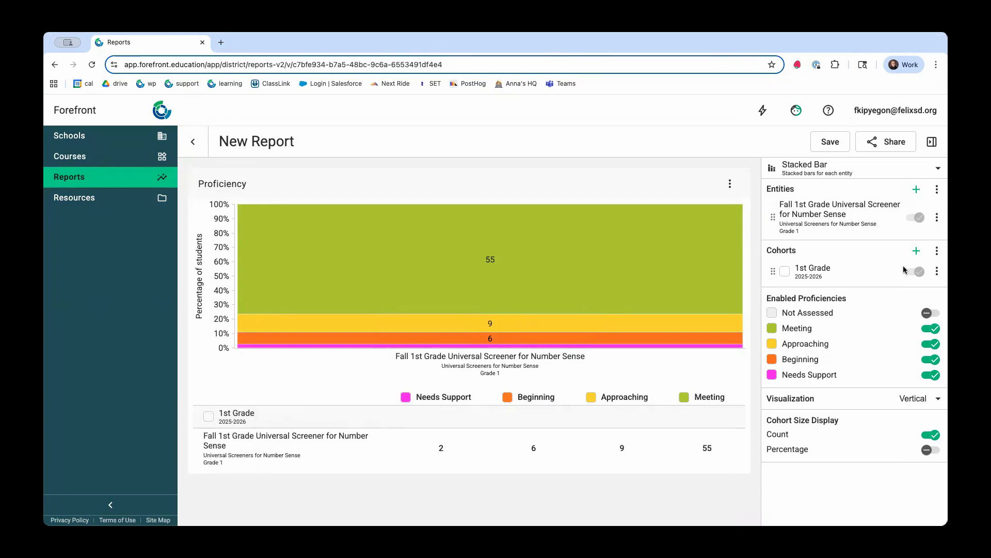
- Clone the all-schools 1st Grade cohort
right_click(866, 277)
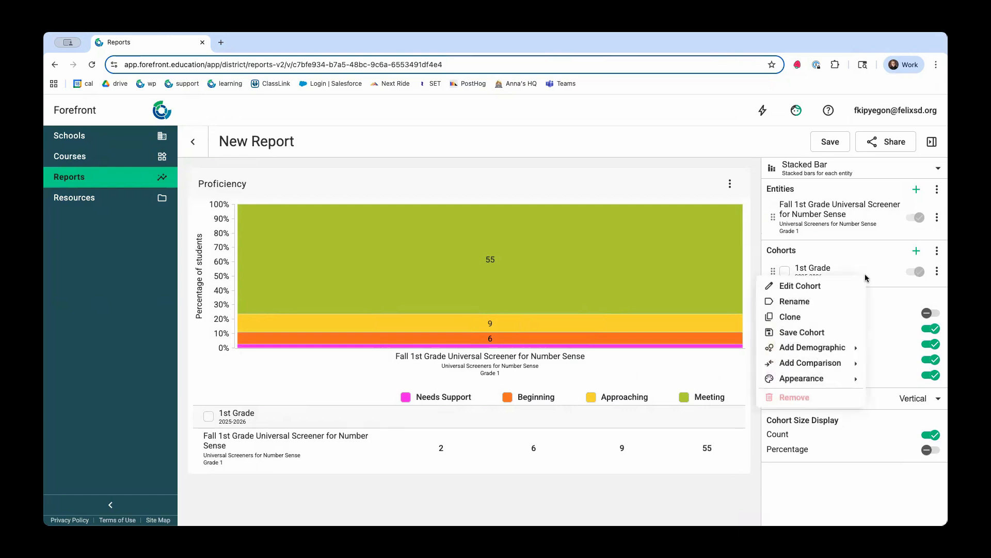
left_click(821, 317)
right_click(814, 270)
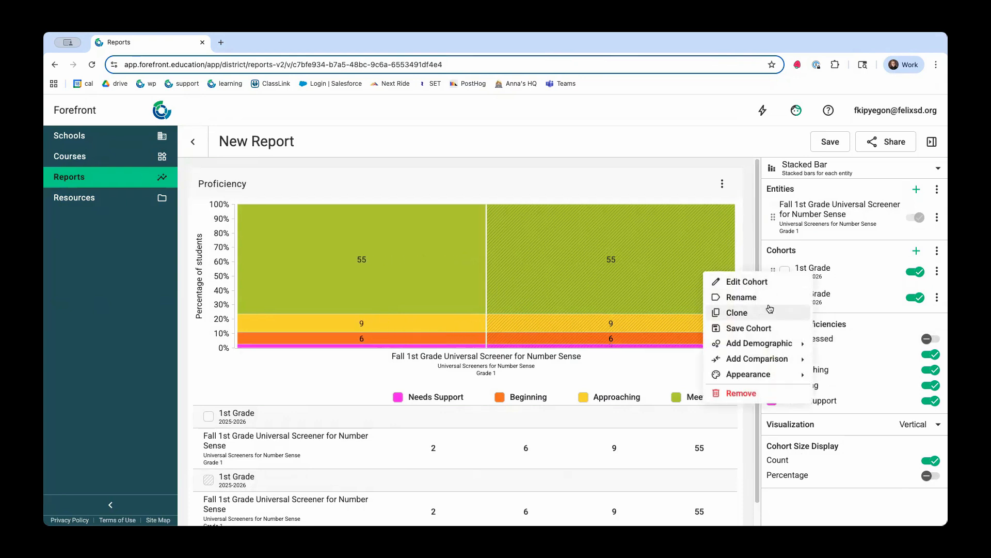
left_click(843, 247)
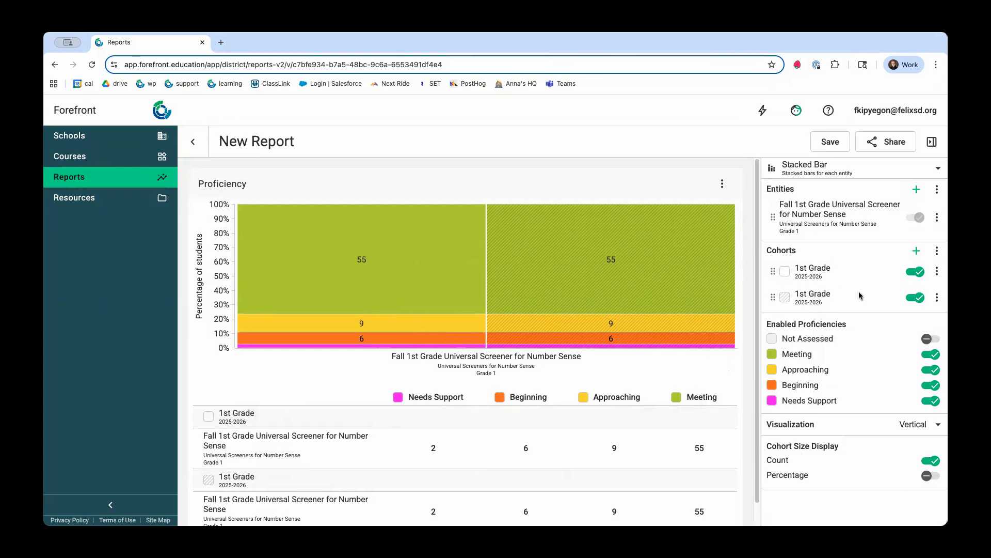
- Edit the cloned 1st Grade cohort and add a Question Performance filter
left_click(930, 298)
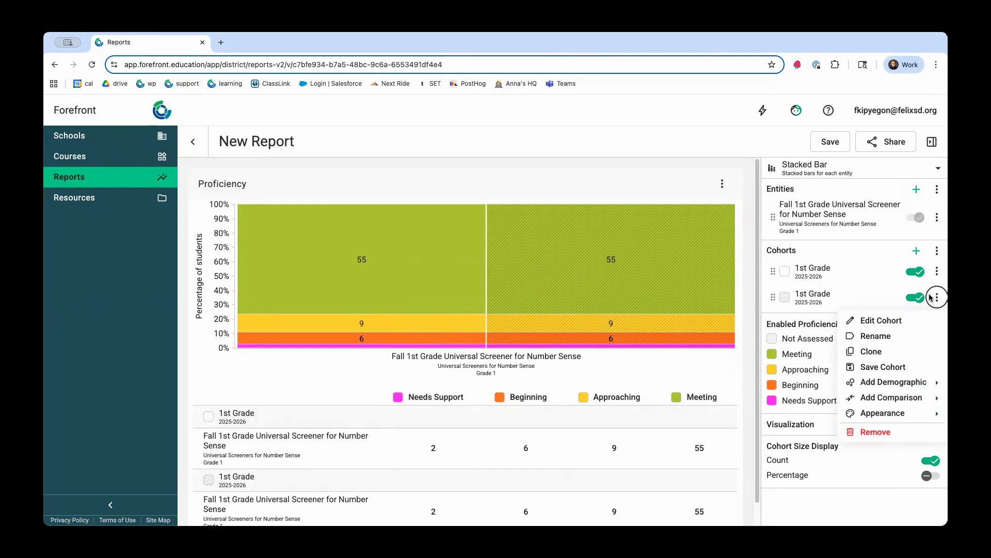
left_click(909, 319)
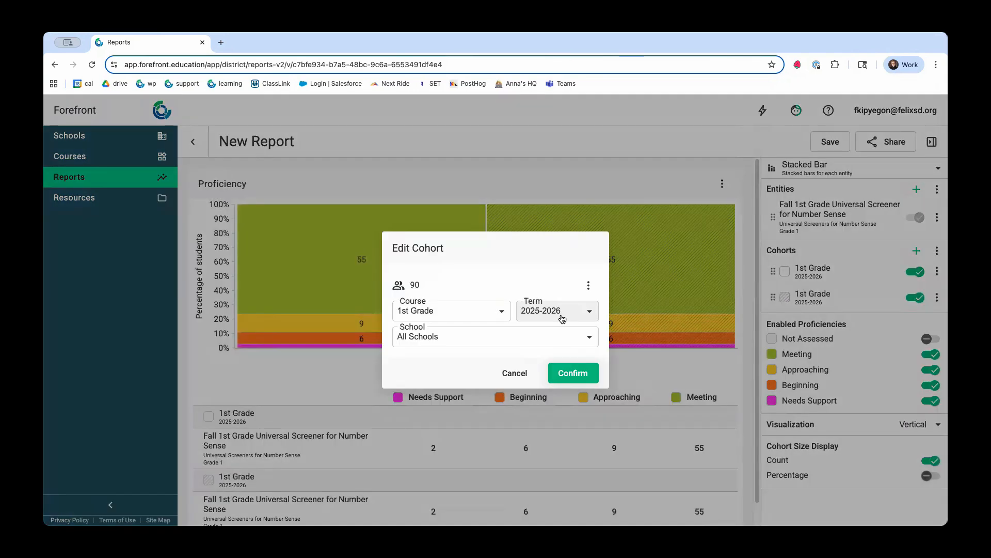
left_click(590, 287)
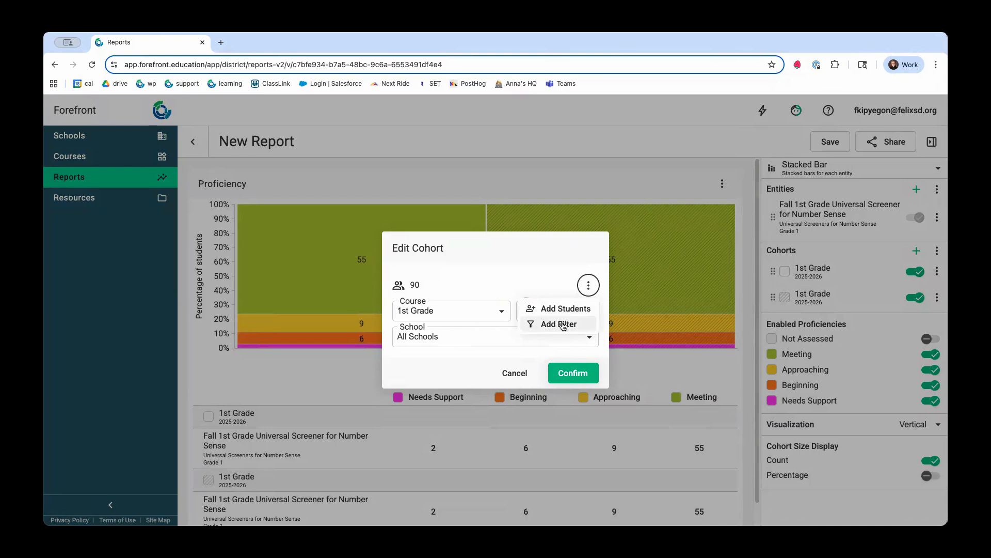
left_click(543, 326)
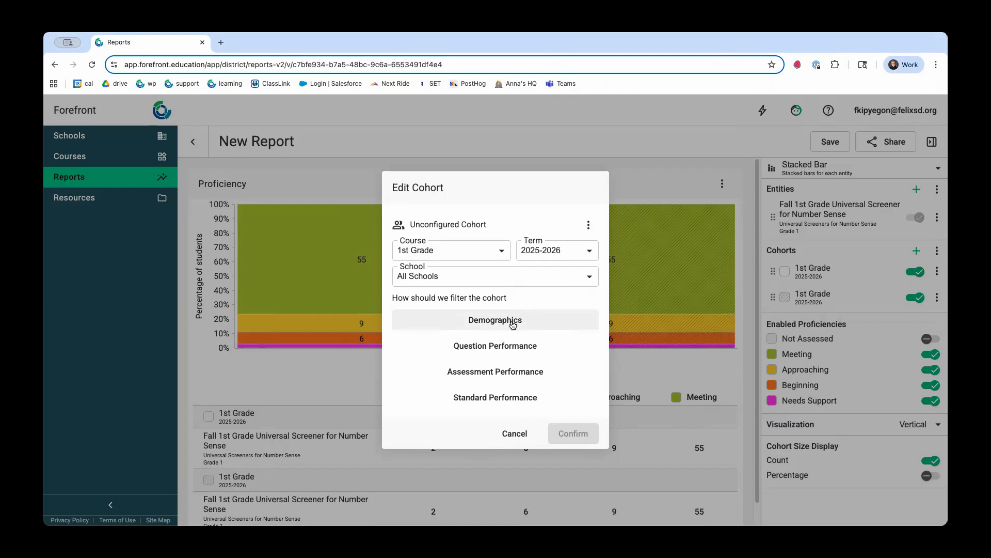
left_click(503, 348)
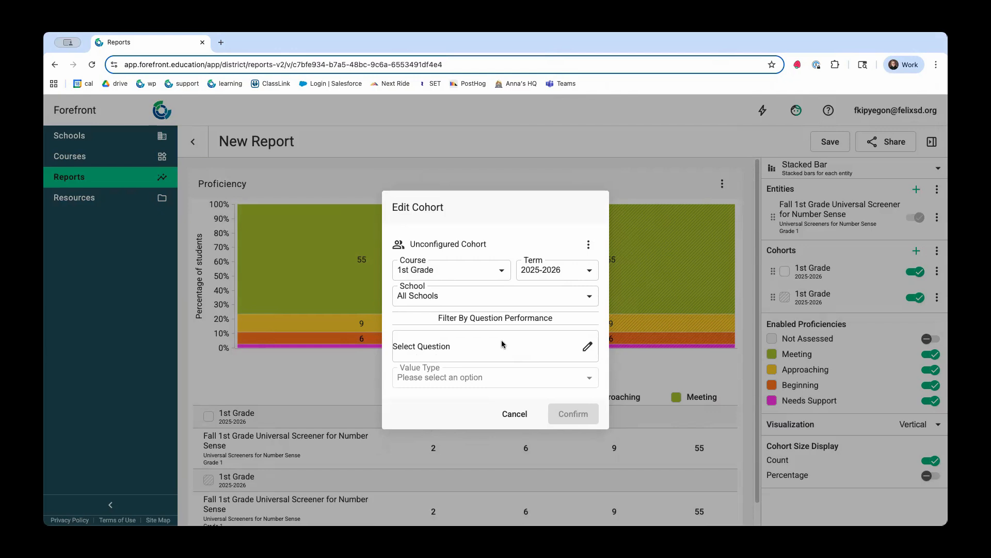
- Choose question 1 - Count to 10 from the Fall Kindergarten Universal Screener for Number Sense as the filter's question
left_click(588, 346)
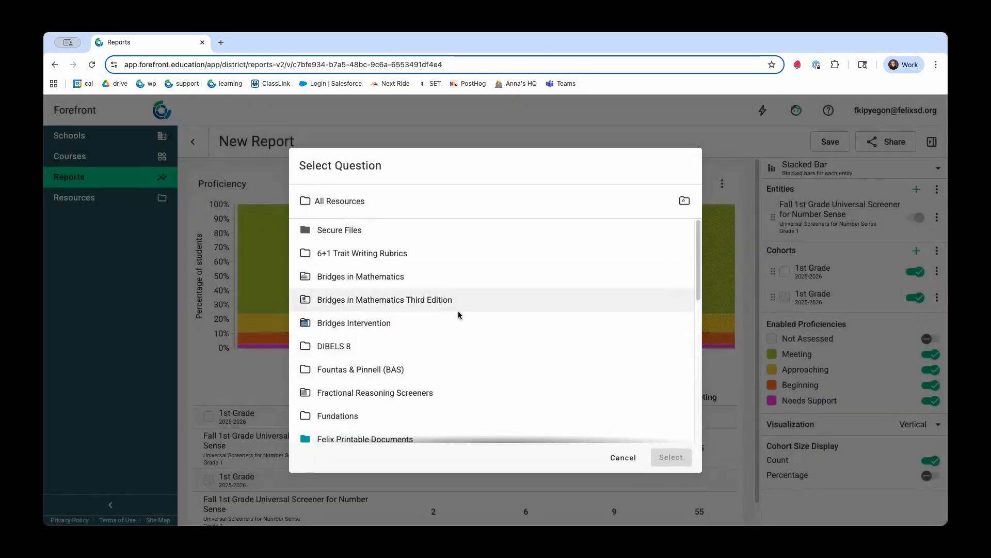
scroll(464, 330, "down", 3)
scroll(465, 330, "down", 8)
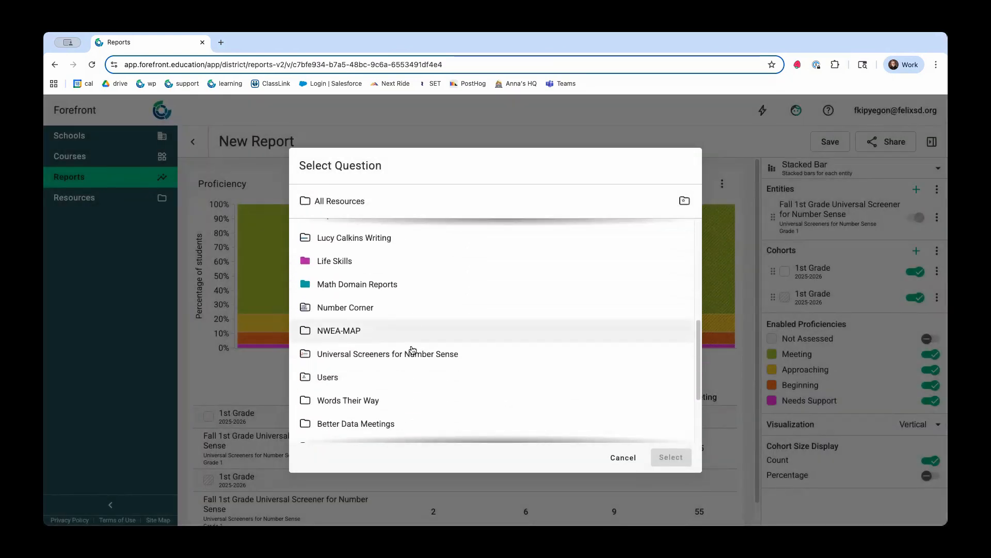
left_click(414, 349)
scroll(376, 232, "up", 1)
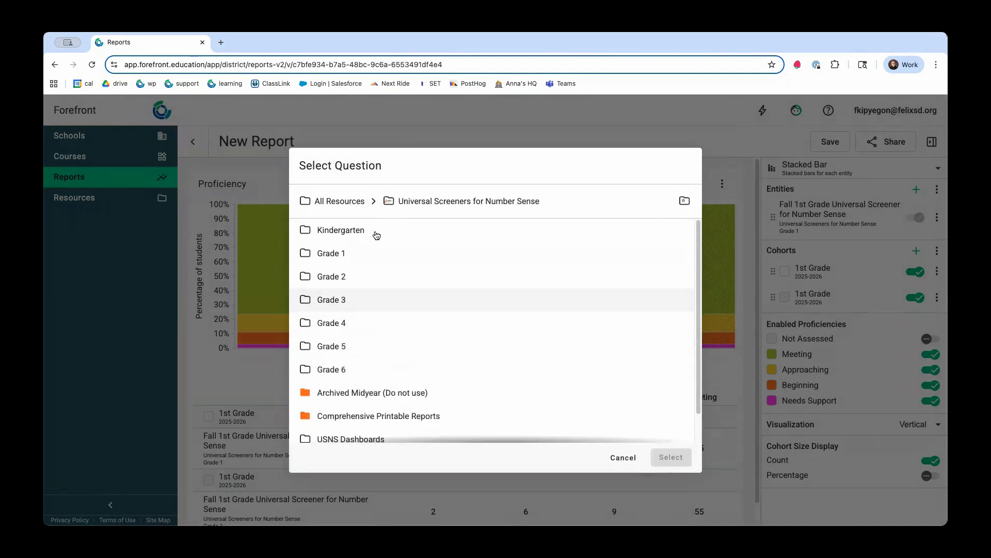
left_click(377, 233)
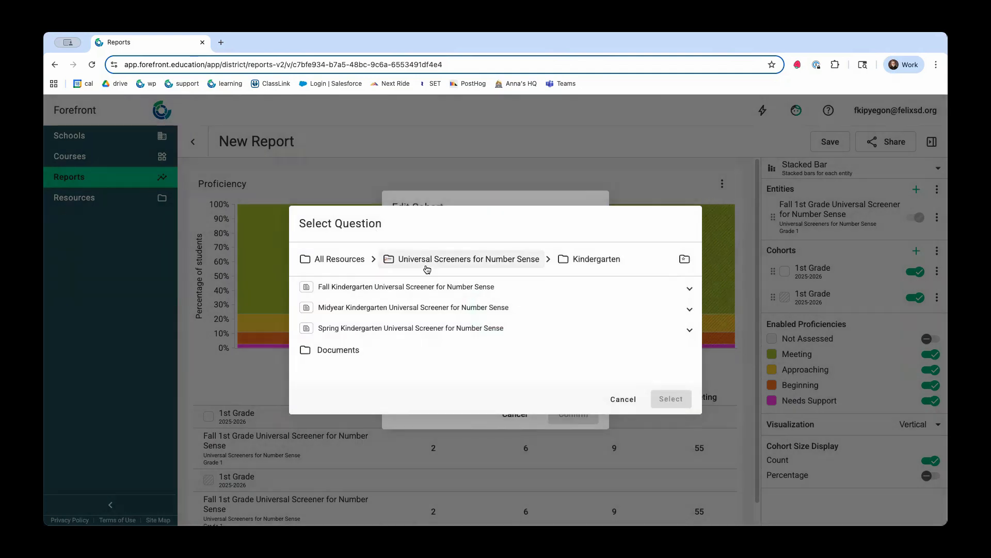
left_click(410, 285)
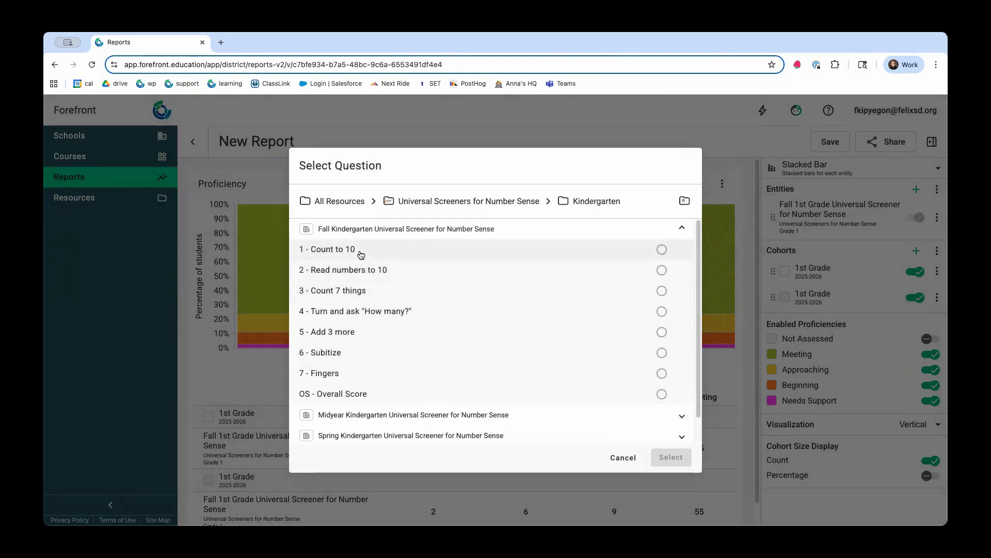
left_click(419, 250)
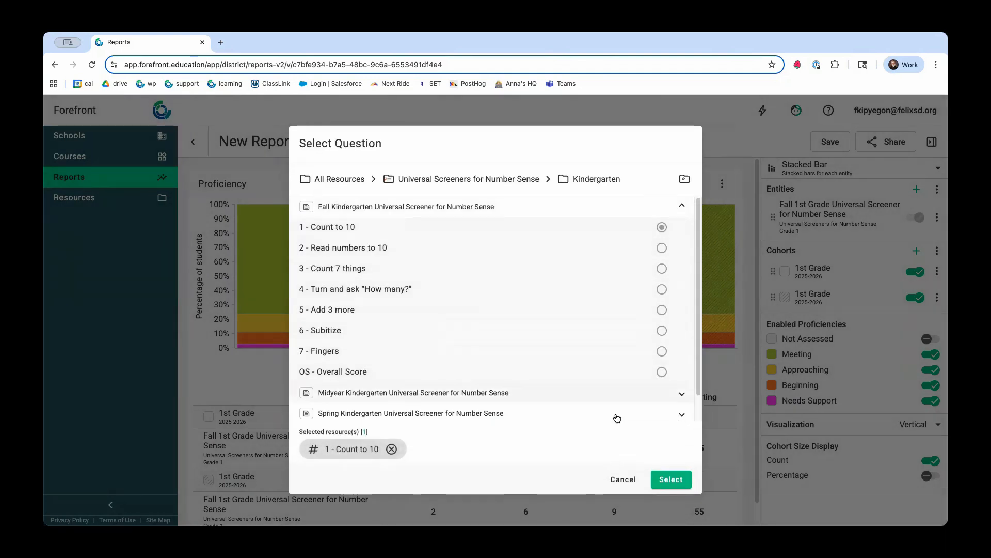
left_click(671, 478)
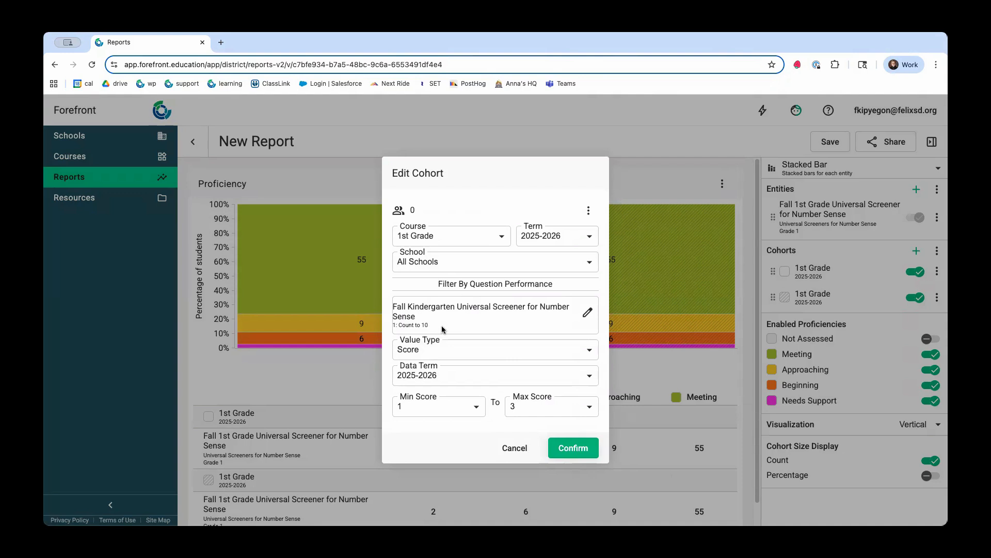
- Filter by Proficiency at the Beginning level with data term 2024-2025, and apply the cohort changes
left_click(419, 351)
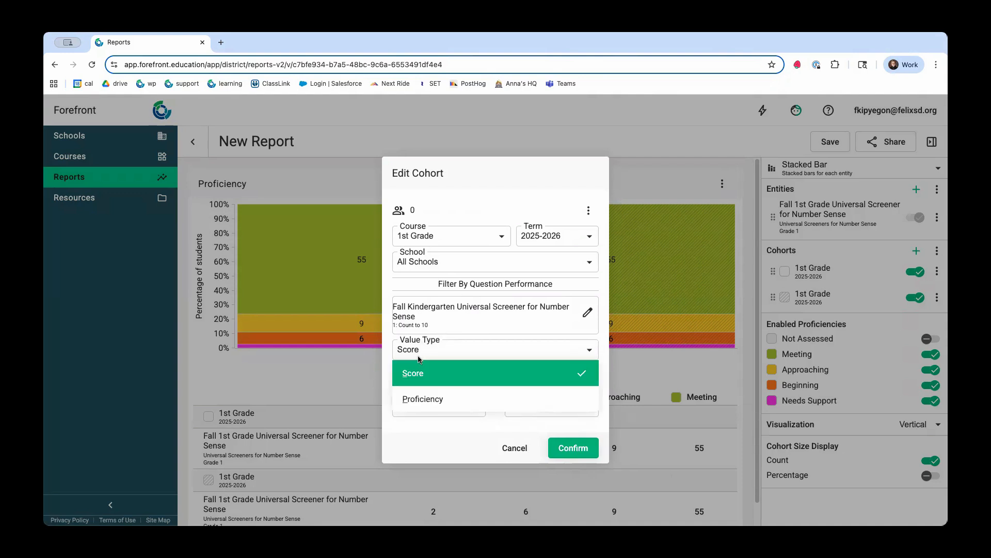
left_click(423, 399)
left_click(432, 412)
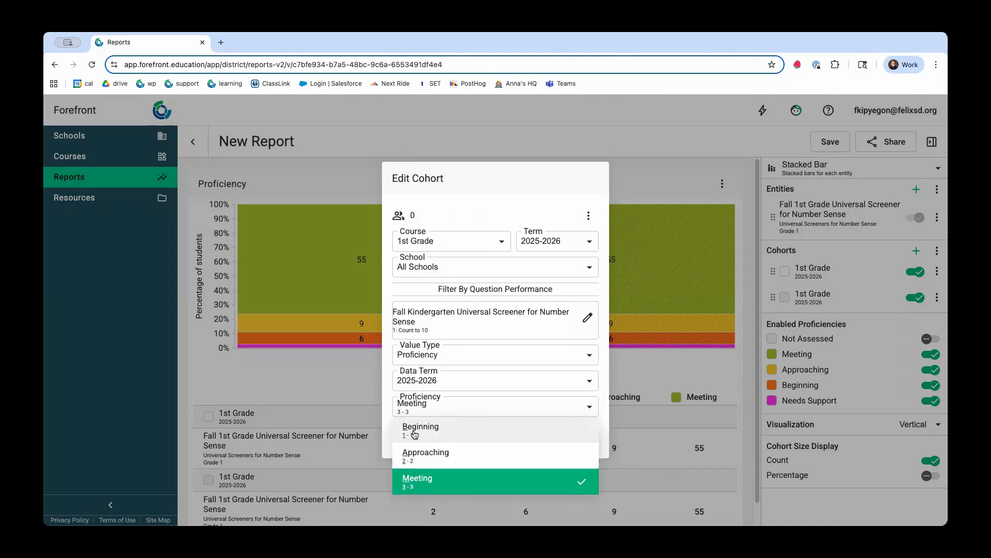
left_click(414, 431)
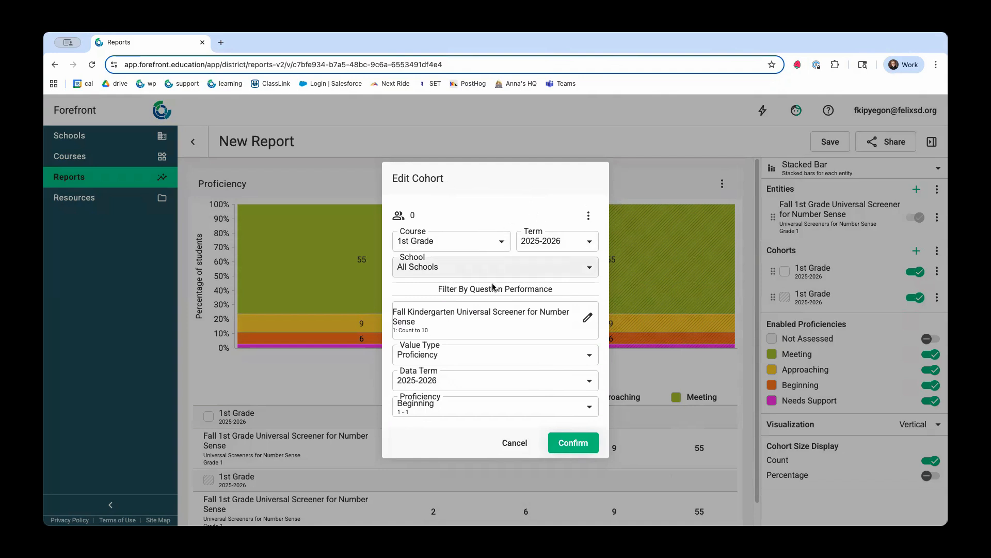
left_click(432, 383)
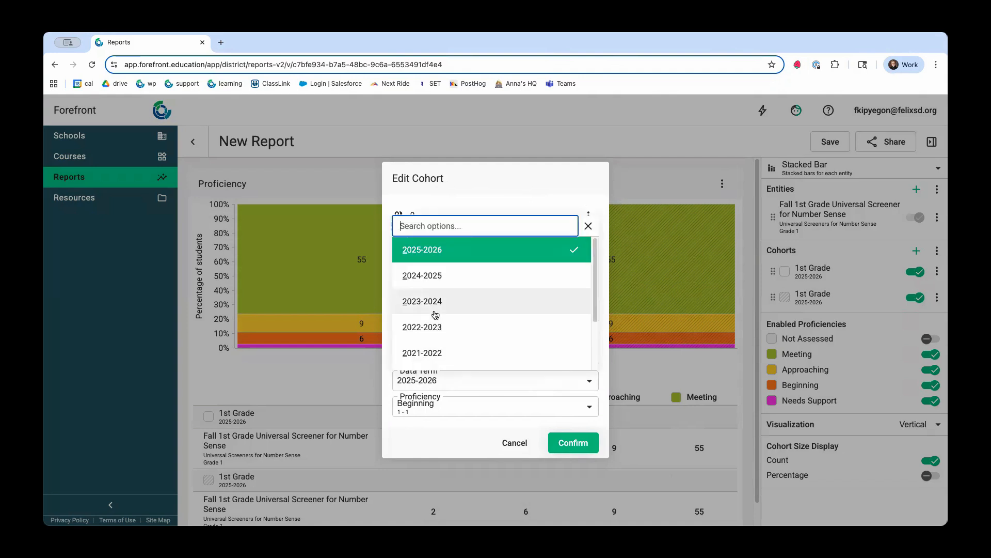
left_click(433, 278)
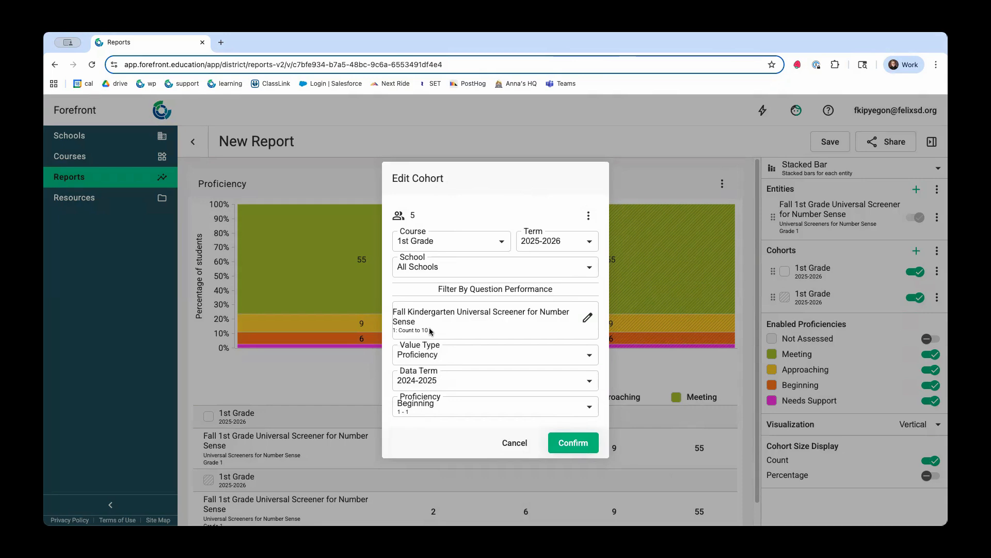
left_click(554, 444)
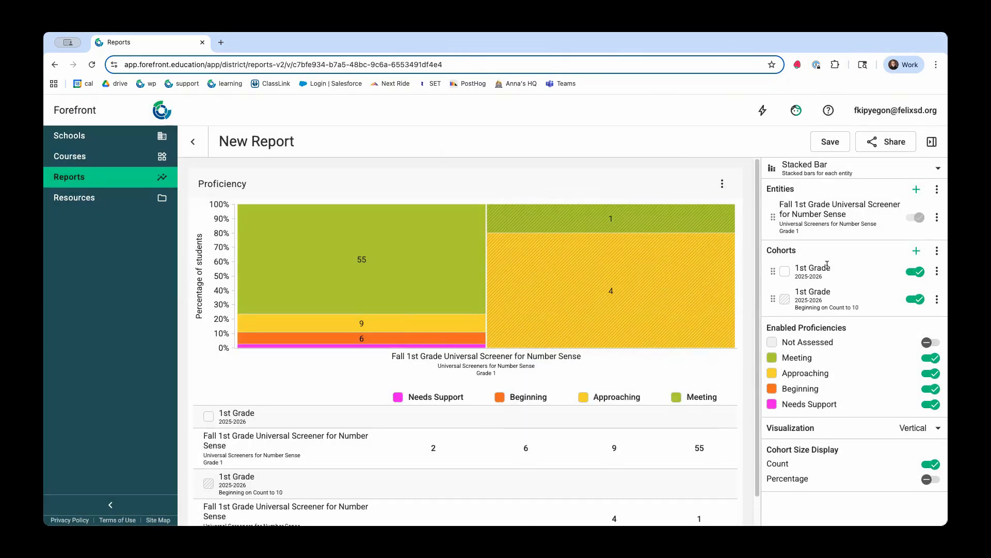
- Check the filtered cohort's bar segment details and clone the unfiltered 1st Grade cohort again
mouse_move(661, 222)
mouse_move(602, 247)
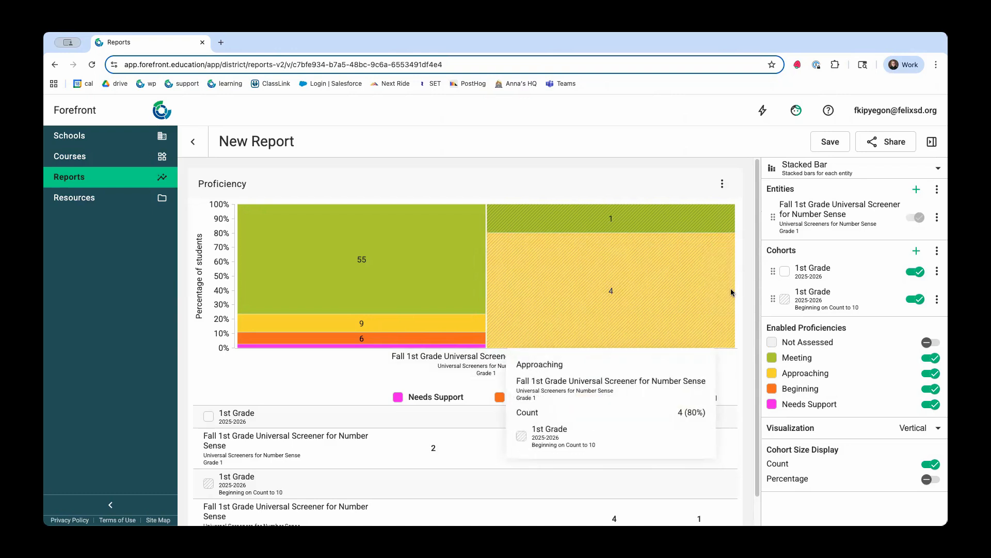
right_click(803, 269)
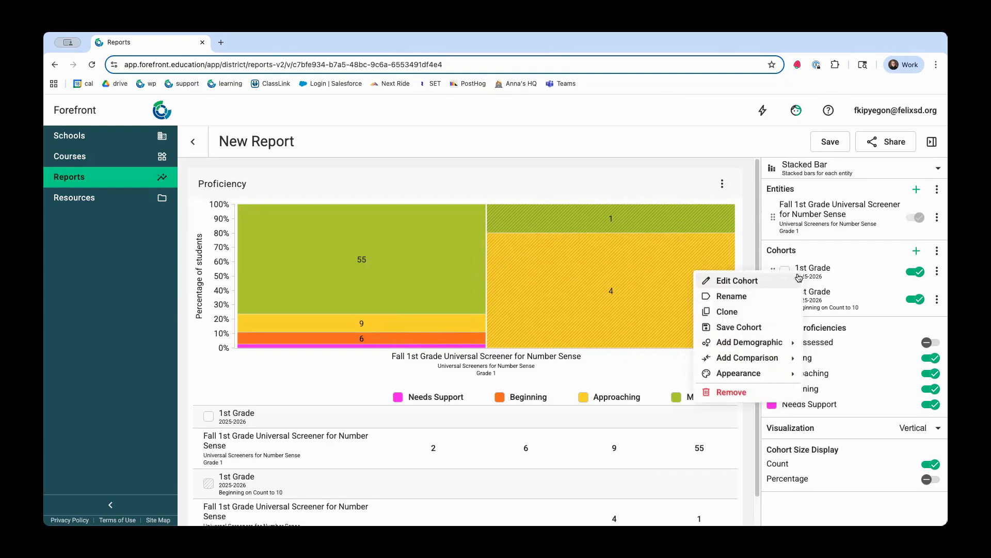
left_click(739, 313)
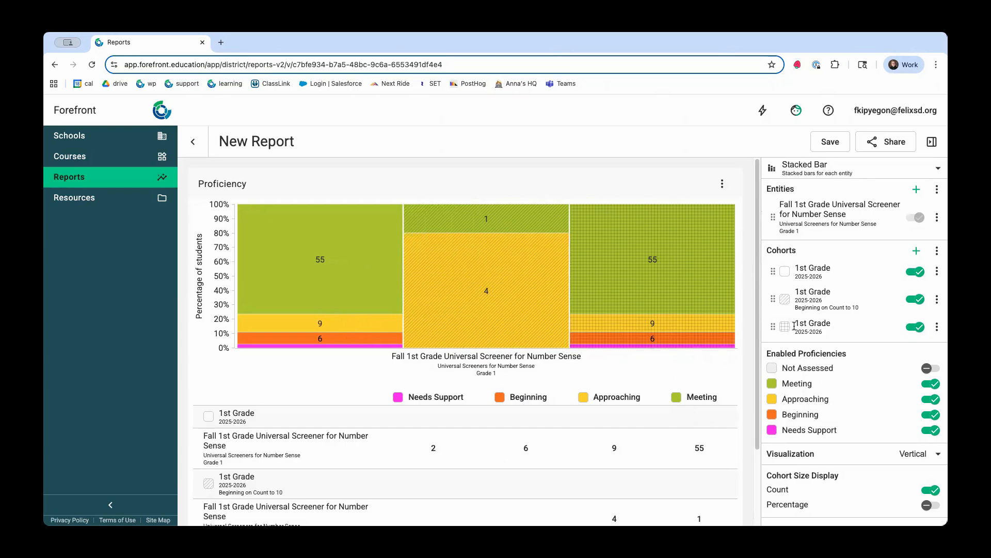
- Edit the newly cloned, unfiltered 1st Grade cohort and add a Standard Performance filter
left_click(936, 327)
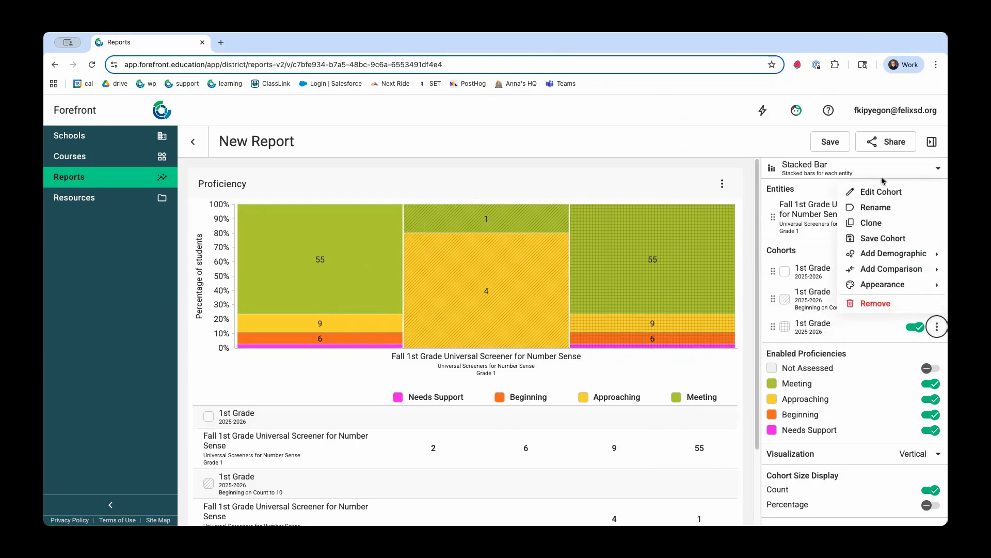
left_click(879, 192)
left_click(586, 286)
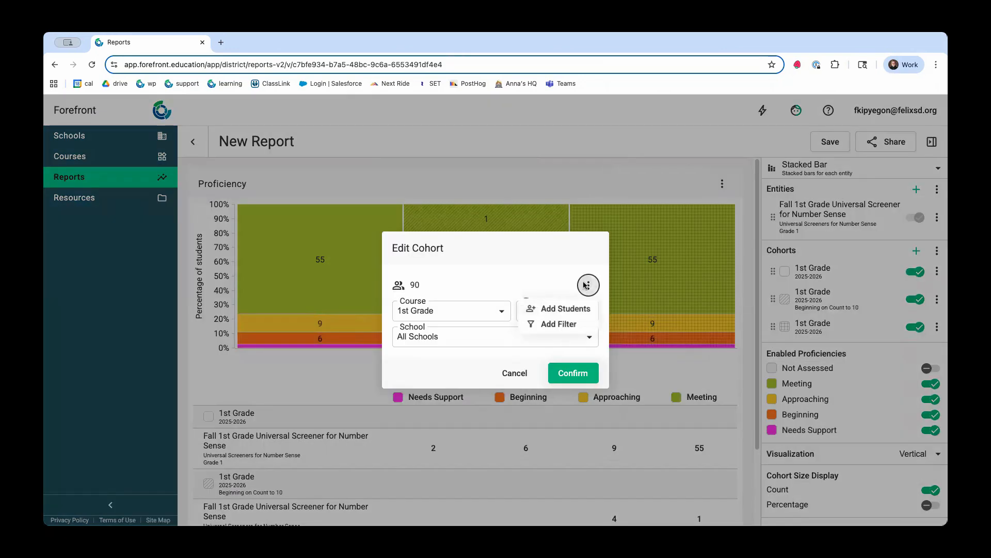
left_click(548, 325)
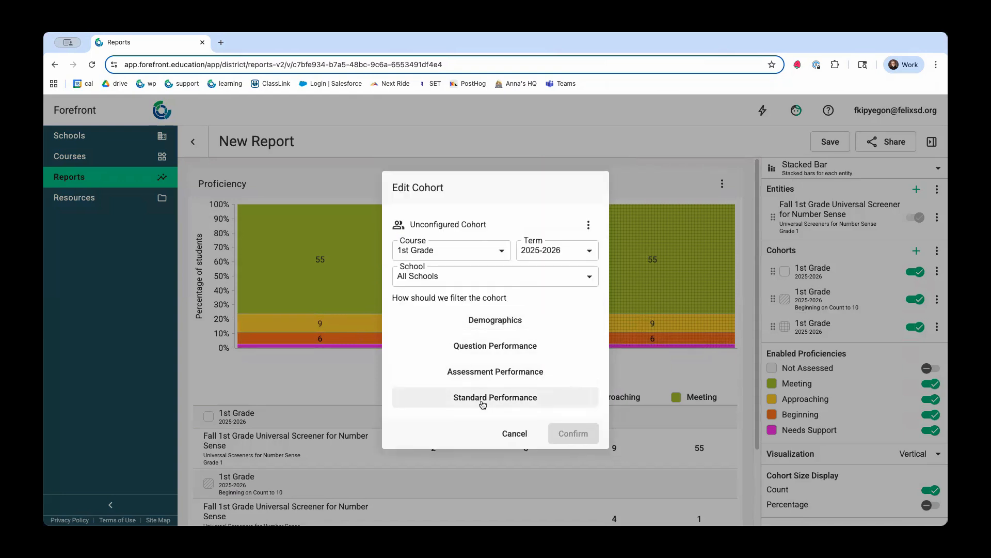
left_click(514, 398)
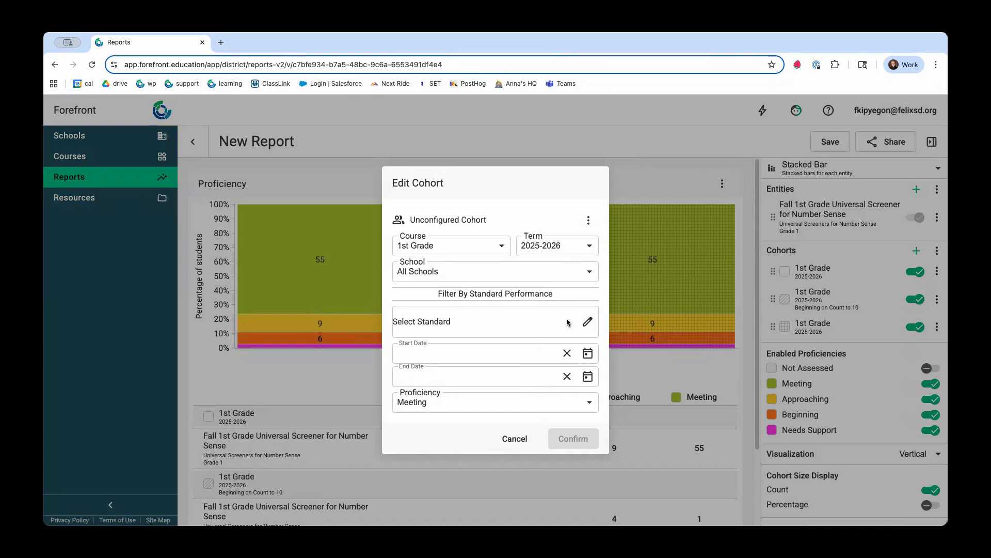
- Choose the Kinder Math standard CCSS.Math.Content.K.CC, Counting & Cardinality, as the filter's standard
left_click(587, 323)
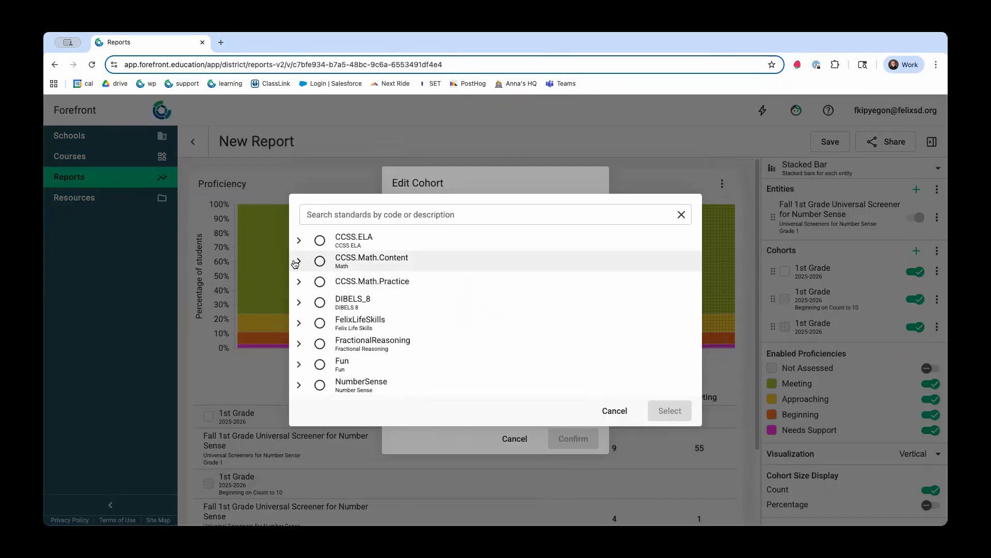
left_click(298, 262)
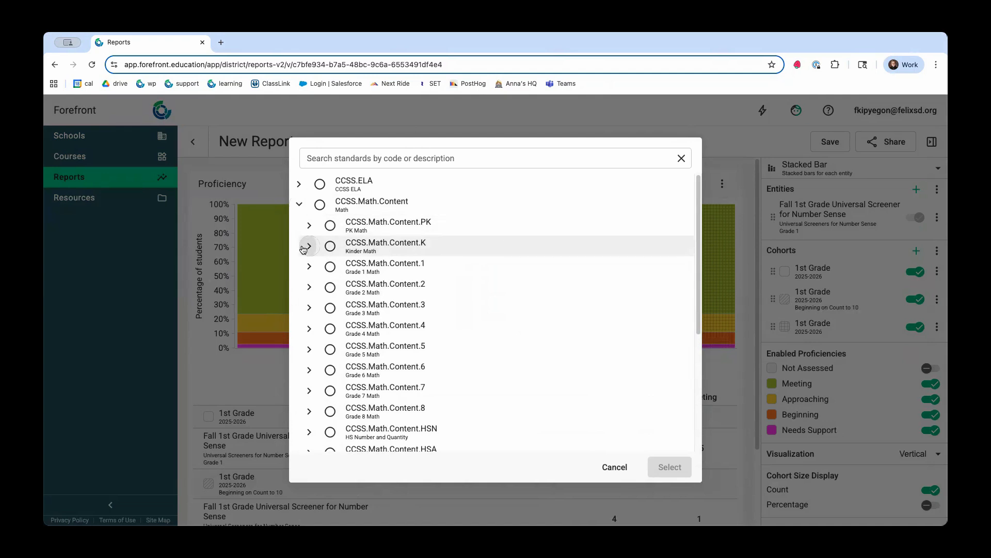
left_click(308, 245)
left_click(345, 268)
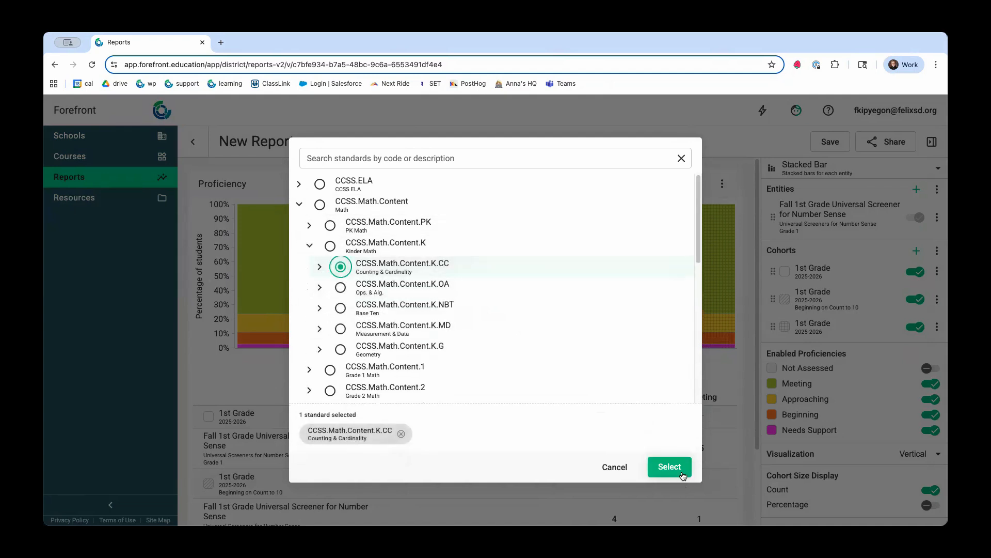
left_click(669, 467)
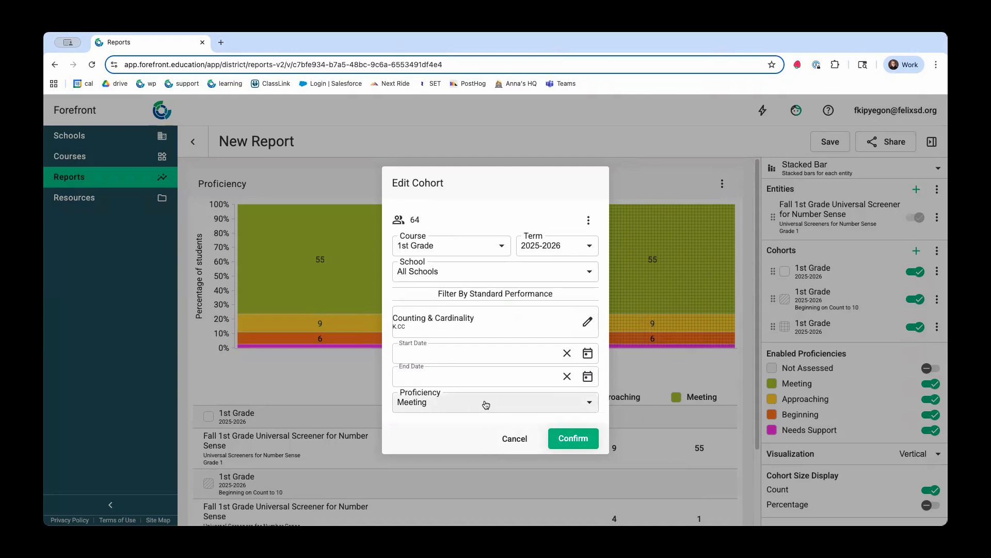
- Set the standard filter's proficiency to Approaching and apply the cohort changes
left_click(451, 404)
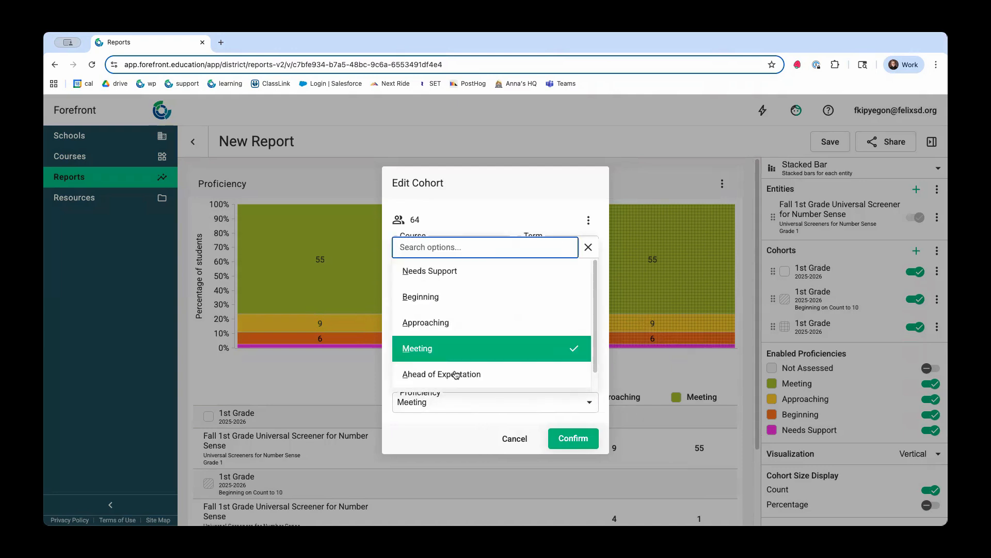
left_click(446, 329)
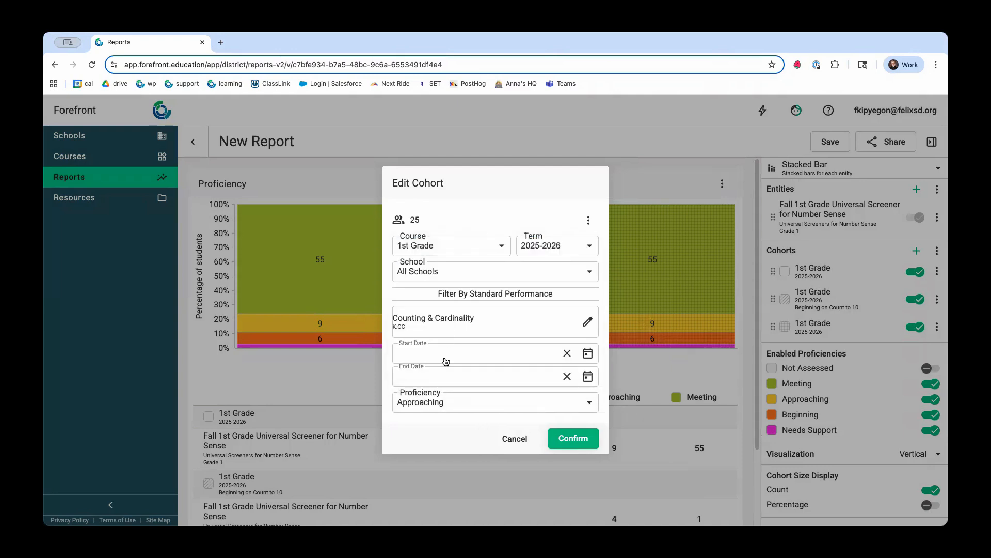
left_click(443, 408)
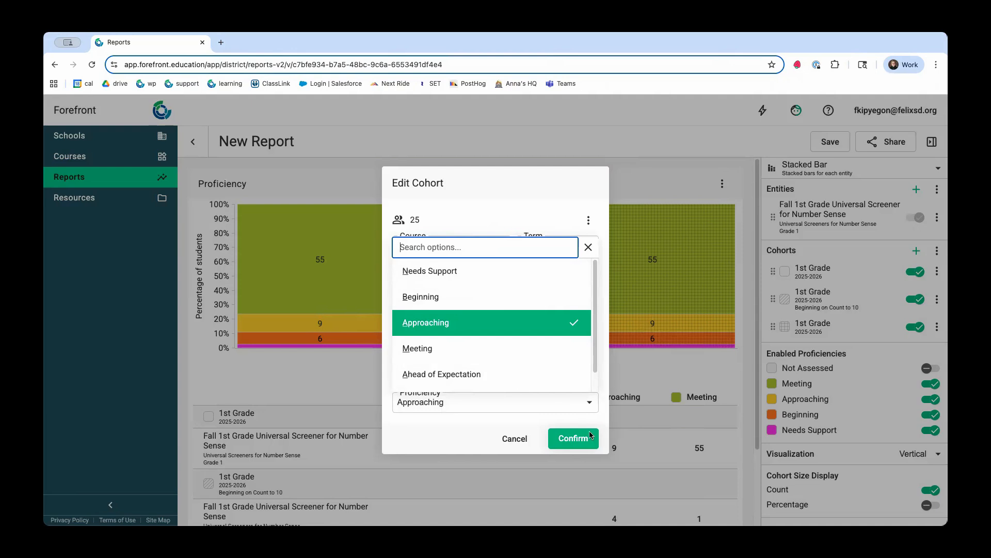
key("Escape")
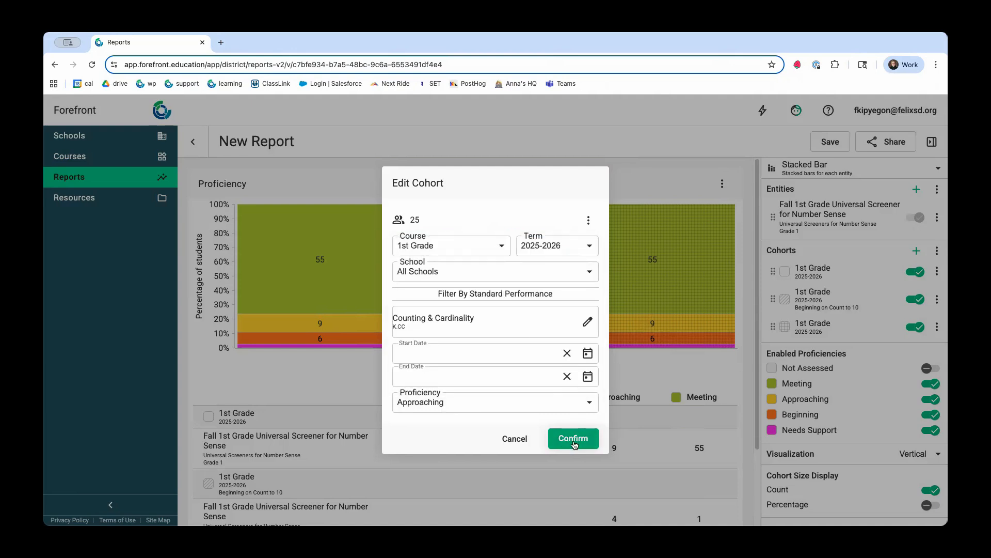
left_click(574, 438)
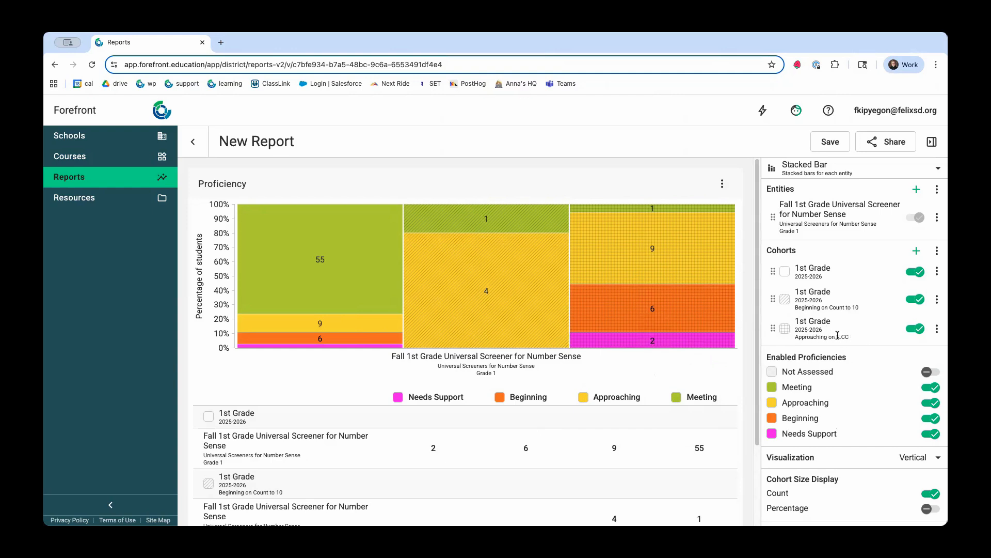
- Open the original unfiltered 1st Grade cohort for editing and show its options for adding students or a filter
mouse_move(731, 288)
mouse_move(733, 344)
left_click(937, 271)
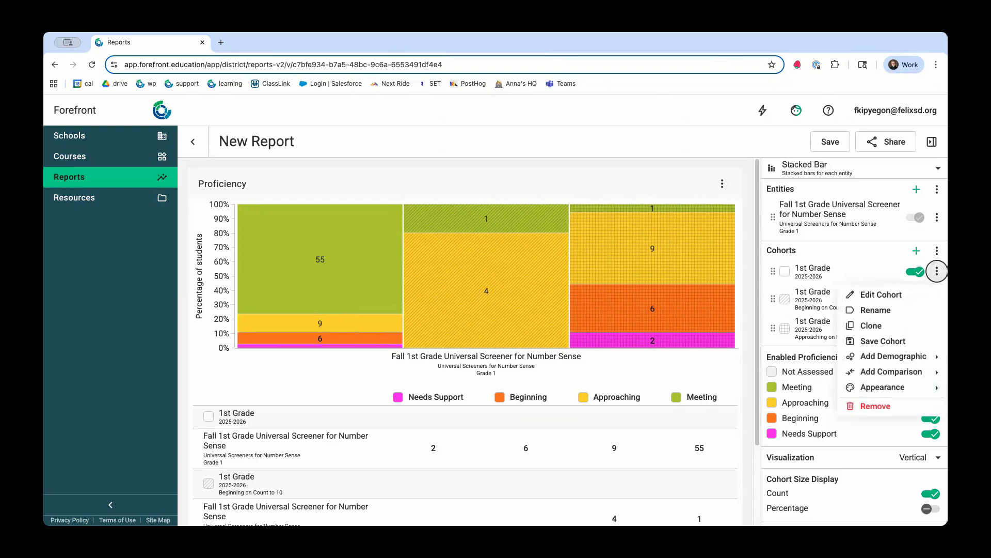
left_click(871, 295)
left_click(588, 286)
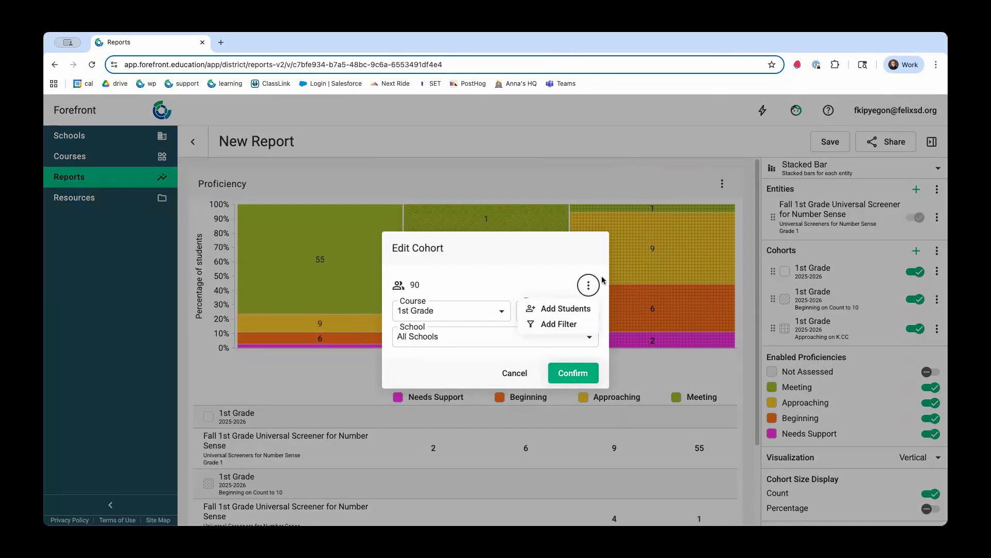